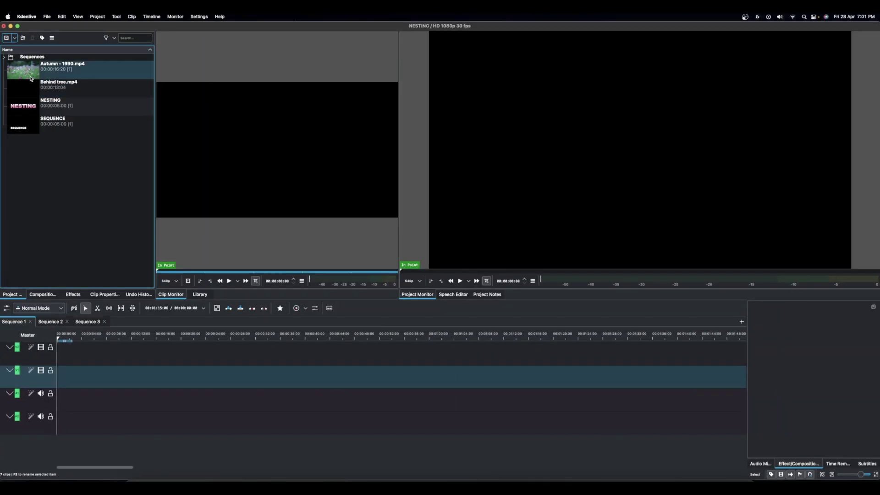
Place Autumn on V1 and NESTING on V2, then insert a third video track
{"action": "left_click_drag", "start_coordinate": [32, 73], "coordinate": [67, 394]}
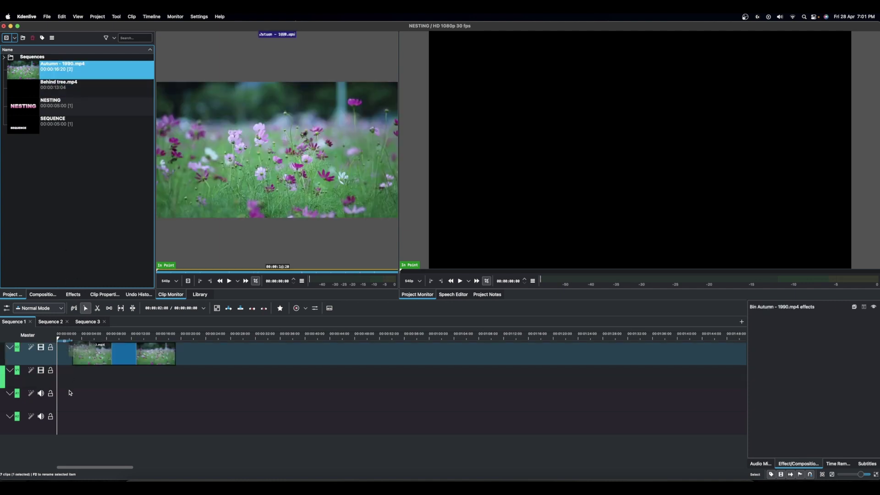
{"action": "mouse_move", "coordinate": [50, 103]}
{"action": "left_mouse_down"}
{"action": "mouse_move", "coordinate": [70, 310]}
{"action": "mouse_move", "coordinate": [44, 350]}
{"action": "left_mouse_up"}
{"action": "right_click", "coordinate": [26, 347]}
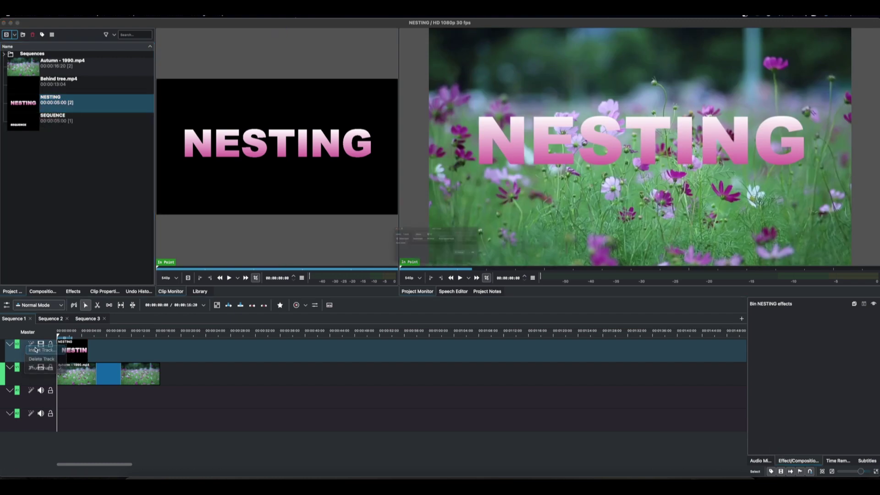
{"action": "left_click", "coordinate": [46, 352]}
{"action": "left_click", "coordinate": [524, 266]}
Put SEQUENCE on V3 and stretch both titles to the Autumn video's full length
{"action": "left_click_drag", "start_coordinate": [52, 119], "coordinate": [64, 352]}
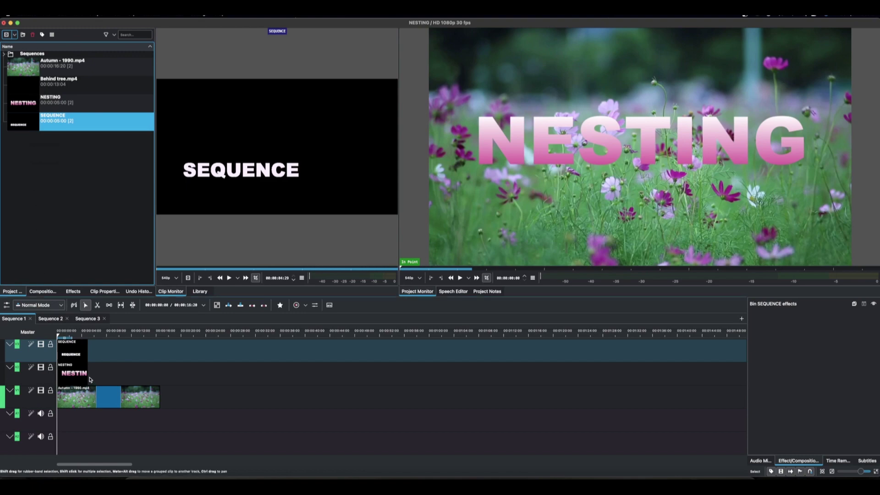
{"action": "left_click_drag", "start_coordinate": [87, 377], "coordinate": [159, 376]}
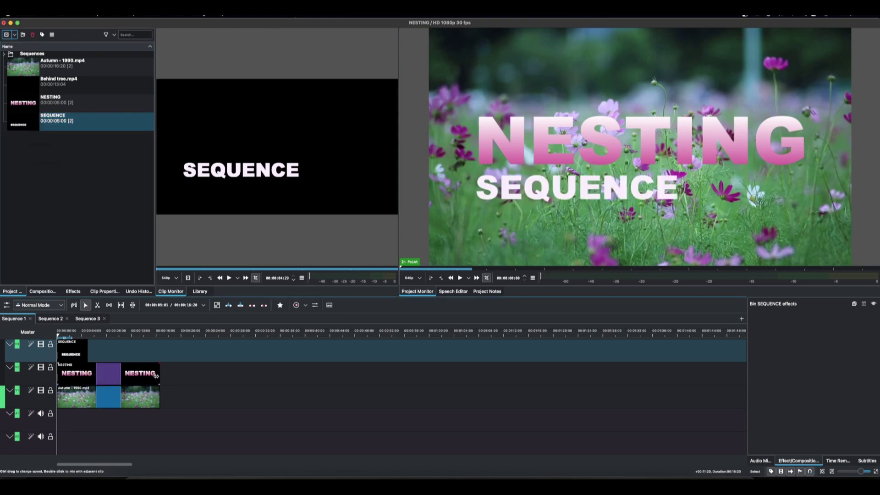
{"action": "left_click_drag", "start_coordinate": [86, 351], "coordinate": [160, 352]}
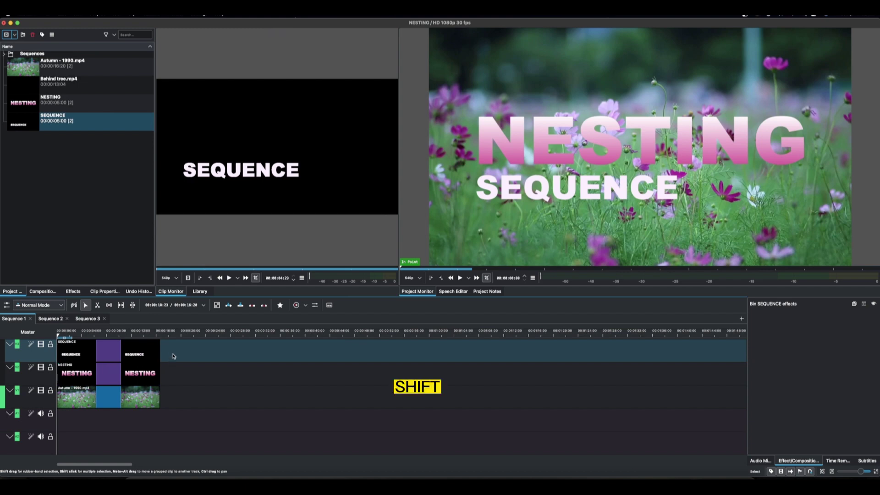
Rubber-band select the three stacked clips and nest them into Sequence 4 via Create Sequence from Selection
{"action": "mouse_move", "coordinate": [169, 351]}
{"action": "left_mouse_down", "text": "shift"}
{"action": "mouse_move", "coordinate": [151, 392]}
{"action": "mouse_move", "coordinate": [134, 355]}
{"action": "left_mouse_up", "text": "shift"}
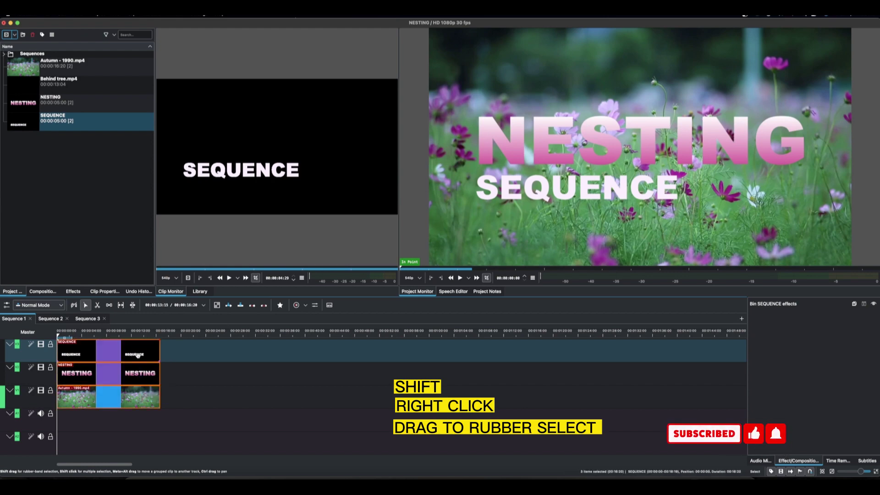
{"action": "right_click", "coordinate": [131, 378]}
{"action": "mouse_move", "coordinate": [159, 301]}
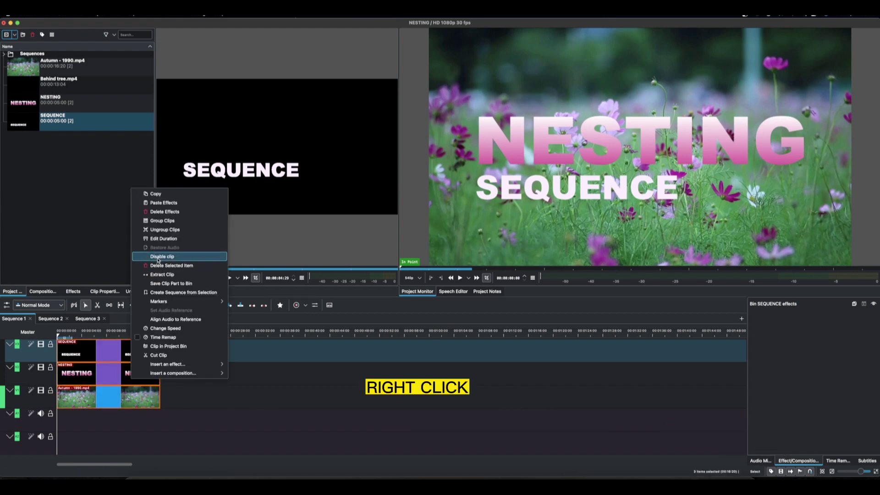
{"action": "left_click", "coordinate": [181, 298]}
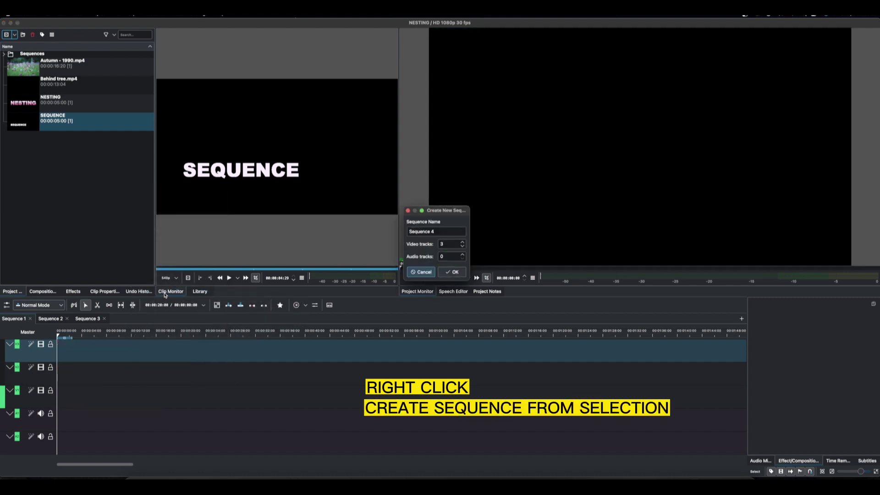
{"action": "left_click", "coordinate": [452, 271]}
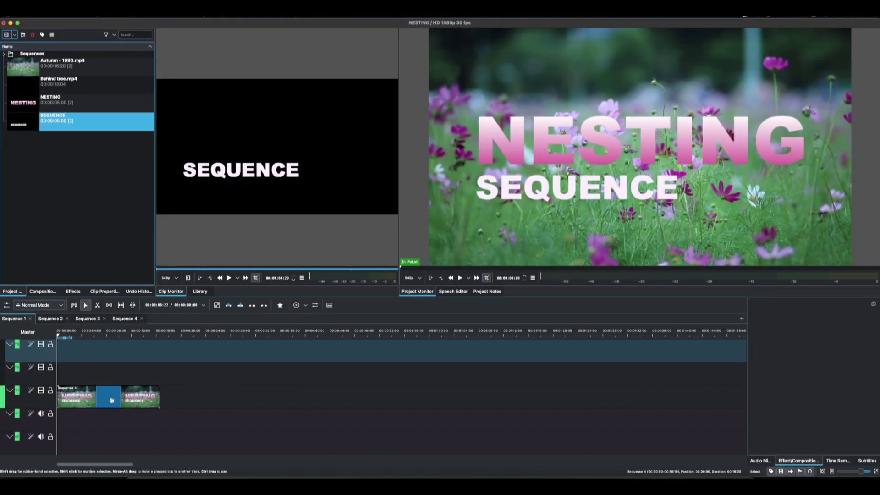
{"action": "left_click", "coordinate": [111, 401]}
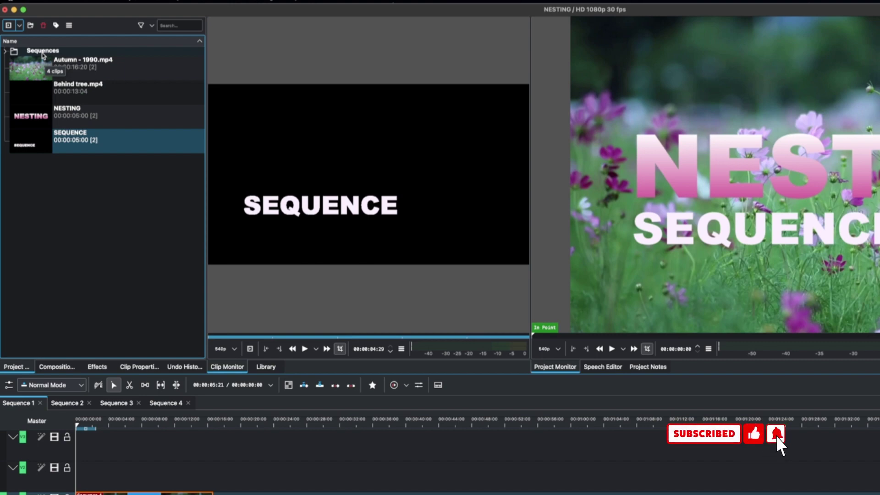
Expand the Sequences bin folder and preview Sequence 1, 2, 3 and 4 in the Clip Monitor
{"action": "left_click", "coordinate": [6, 53]}
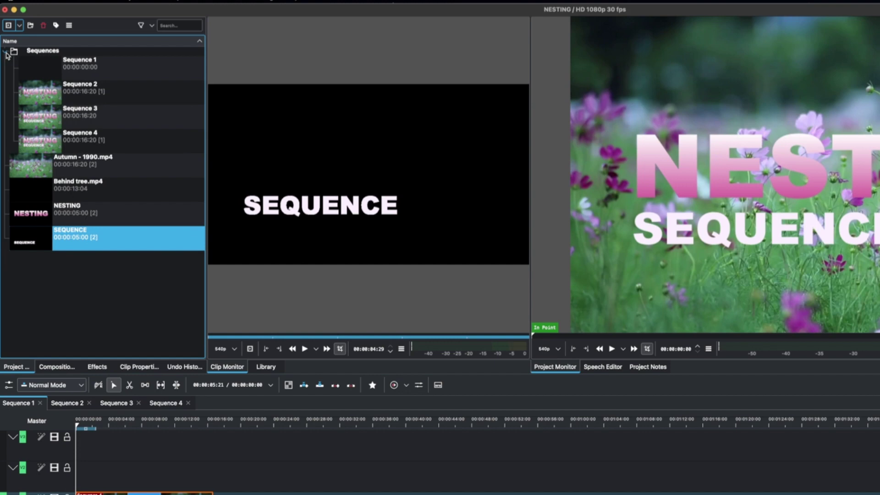
{"action": "left_click", "coordinate": [37, 64]}
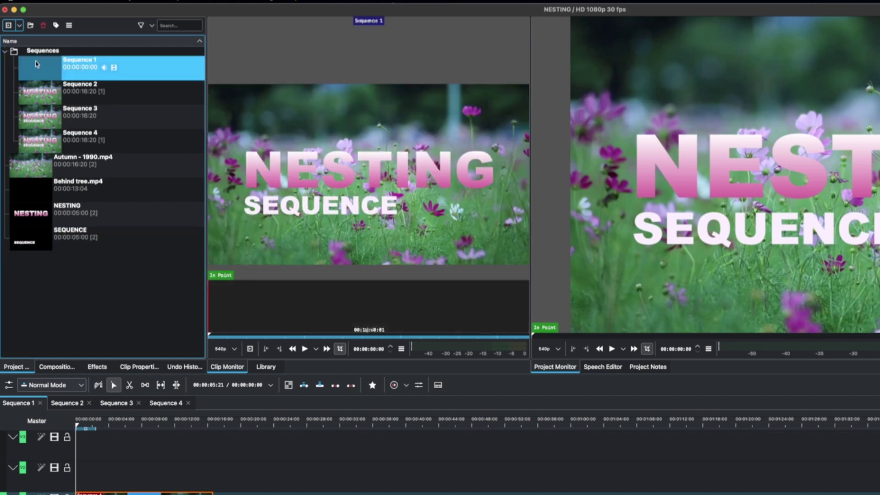
{"action": "left_click", "coordinate": [41, 91]}
{"action": "left_click", "coordinate": [47, 121]}
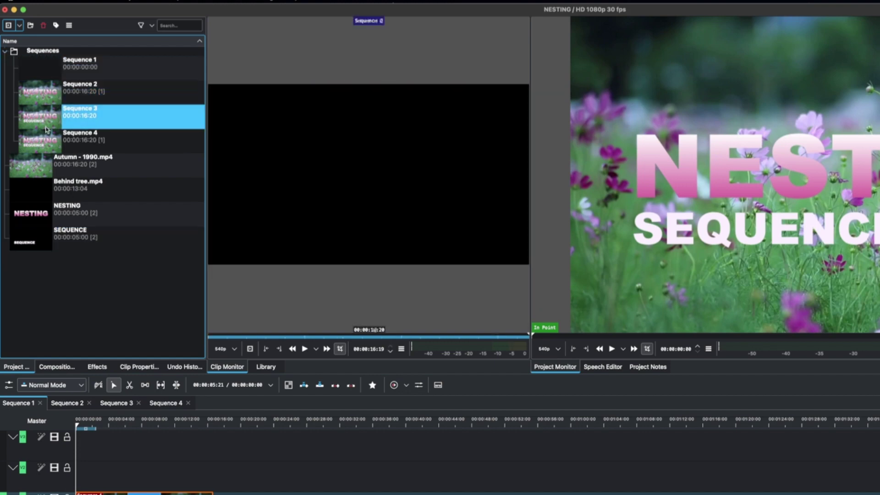
{"action": "left_click", "coordinate": [44, 139]}
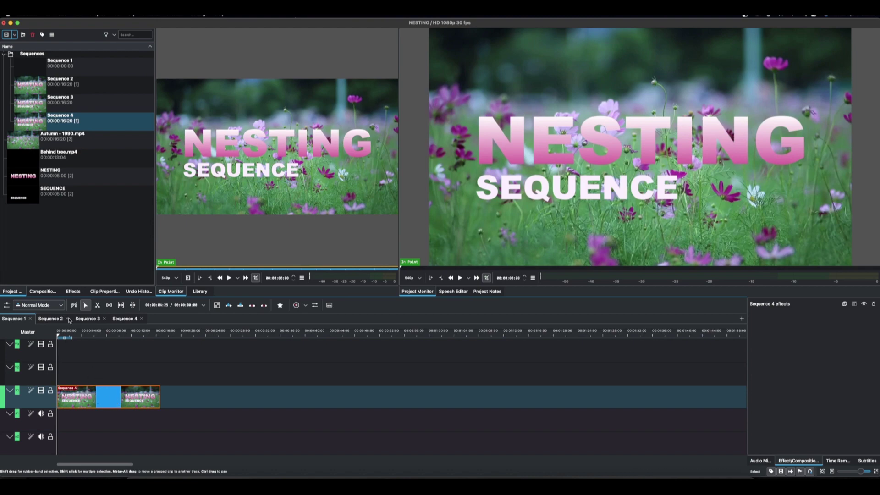
Place Sequence 3 above Sequence 4 and bring up actions for both selected clips
{"action": "left_click_drag", "start_coordinate": [59, 100], "coordinate": [70, 372]}
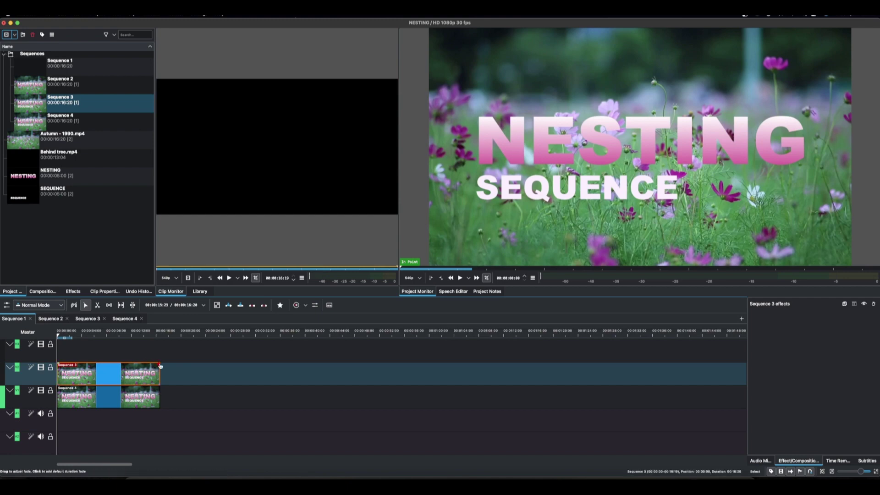
{"action": "left_click", "coordinate": [143, 398], "text": "shift"}
{"action": "right_click", "coordinate": [144, 398]}
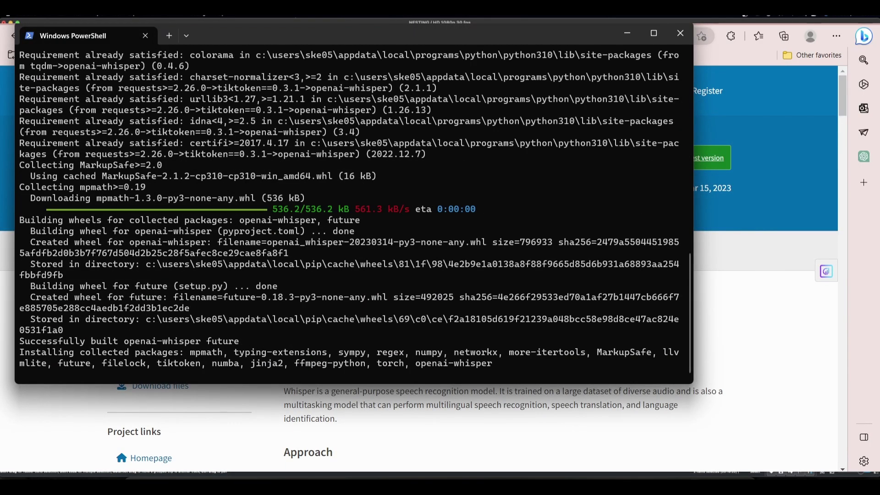
Upgrade pip to 23.1.2 in PowerShell with 'python.exe -m pip install --upgrade pip'
{"action": "left_click_drag", "start_coordinate": [152, 363], "coordinate": [372, 364]}
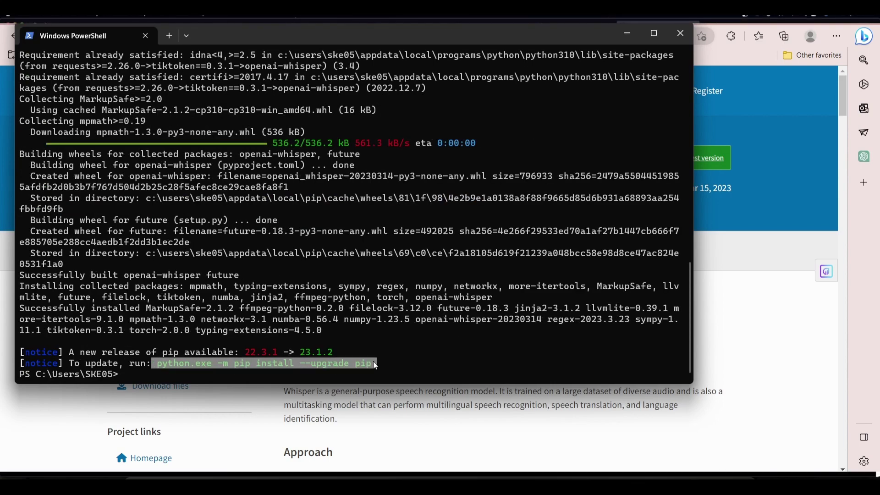
{"action": "key", "text": "ctrl+c"}
{"action": "key", "text": "ctrl+v"}
{"action": "key", "text": "Return"}
{"action": "key", "text": "F11"}
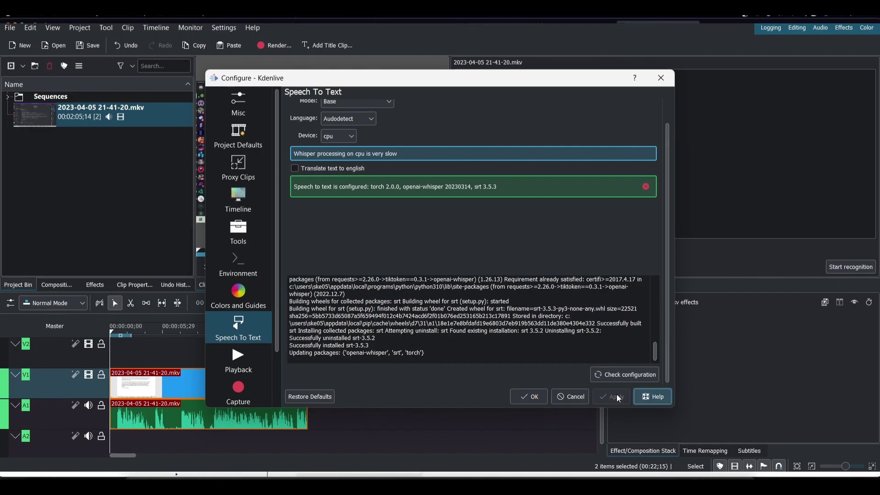
Start speech recognition on the selected clip from the Speech Editor
{"action": "left_click", "coordinate": [529, 396]}
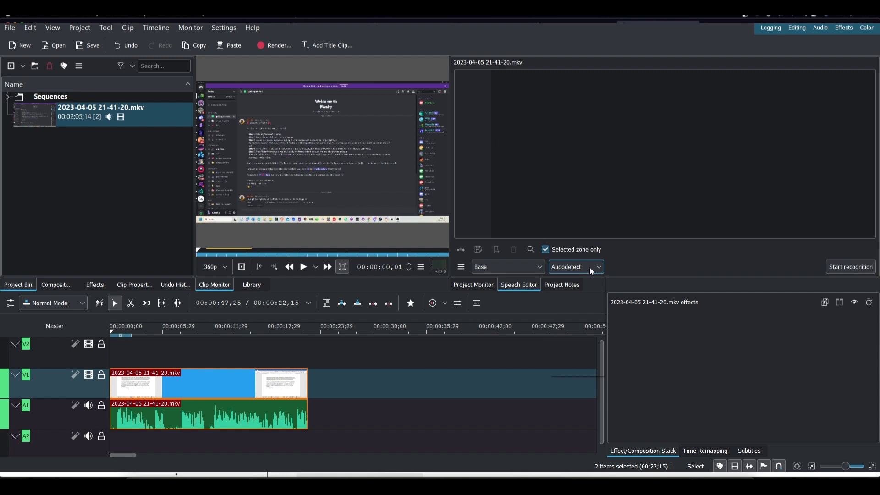
{"action": "left_click", "coordinate": [851, 266]}
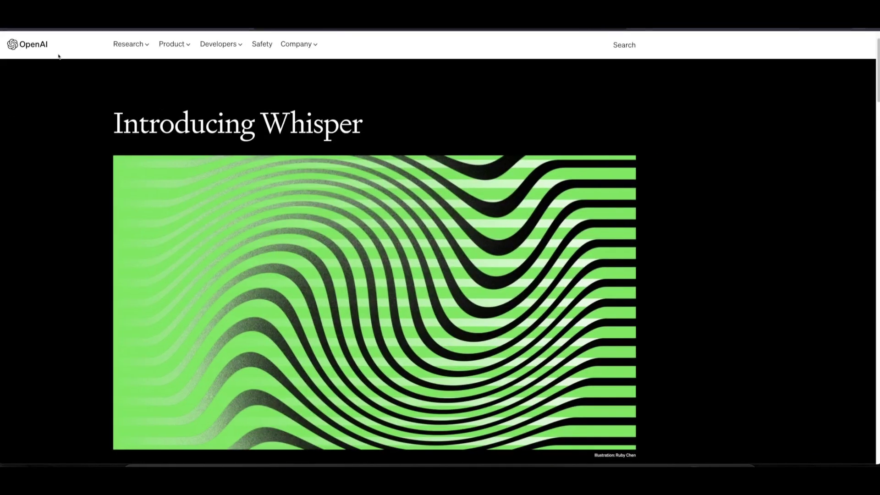
Show the Product menu on OpenAI's Introducing Whisper page
{"action": "left_click", "coordinate": [177, 49]}
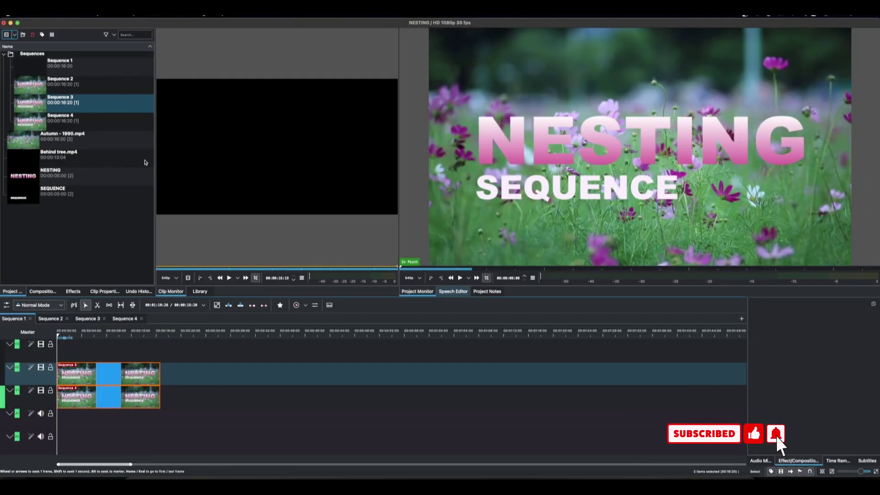
Switch to the Speech Editor panel and open Configure Speech Recognition
{"action": "left_click", "coordinate": [77, 16]}
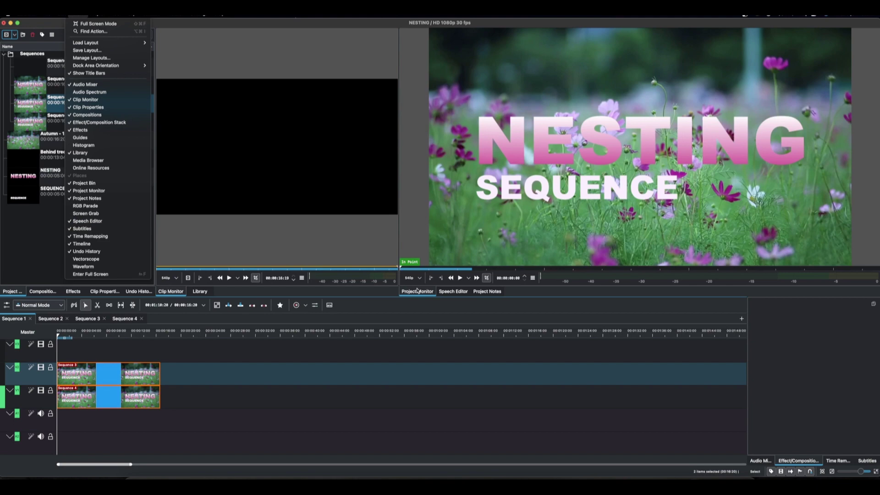
{"action": "left_click", "coordinate": [449, 291]}
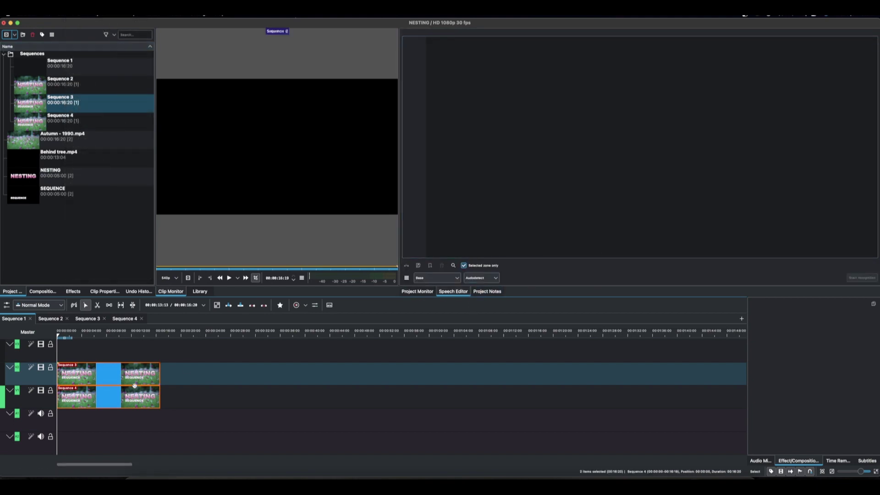
{"action": "left_click", "coordinate": [407, 278]}
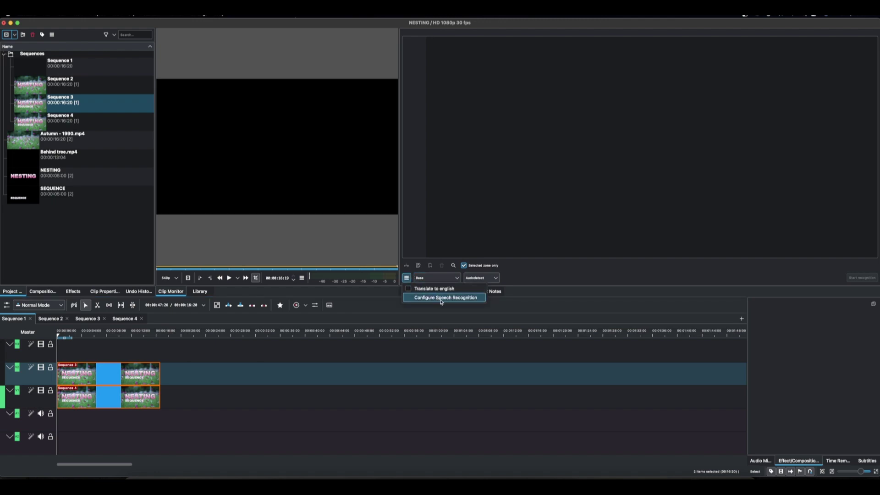
{"action": "left_click", "coordinate": [442, 299]}
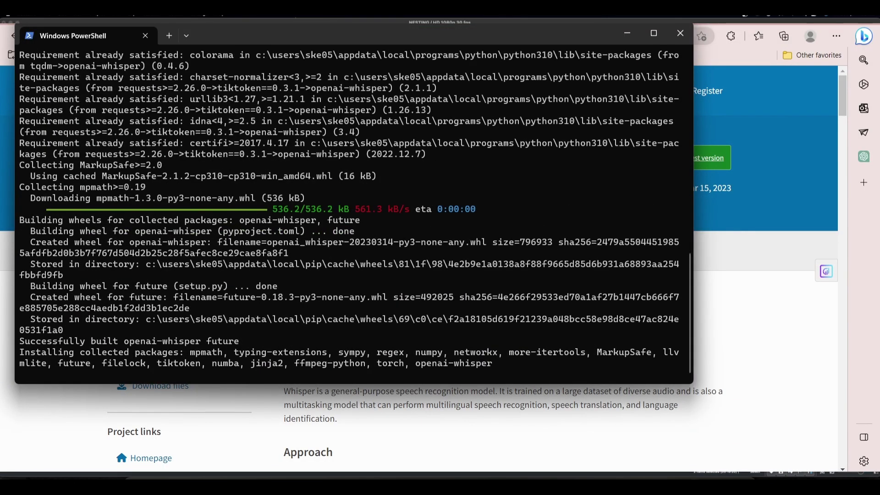
Run the suggested pip upgrade command again, then start choosing the Whisper model size
{"action": "left_click_drag", "start_coordinate": [157, 366], "coordinate": [372, 365]}
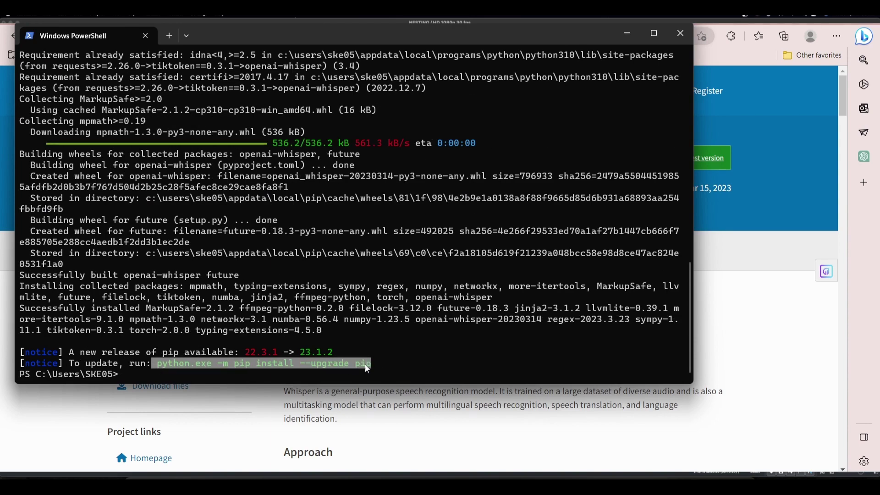
{"action": "key", "text": "ctrl+c"}
{"action": "key", "text": "ctrl+v"}
{"action": "key", "text": "Return"}
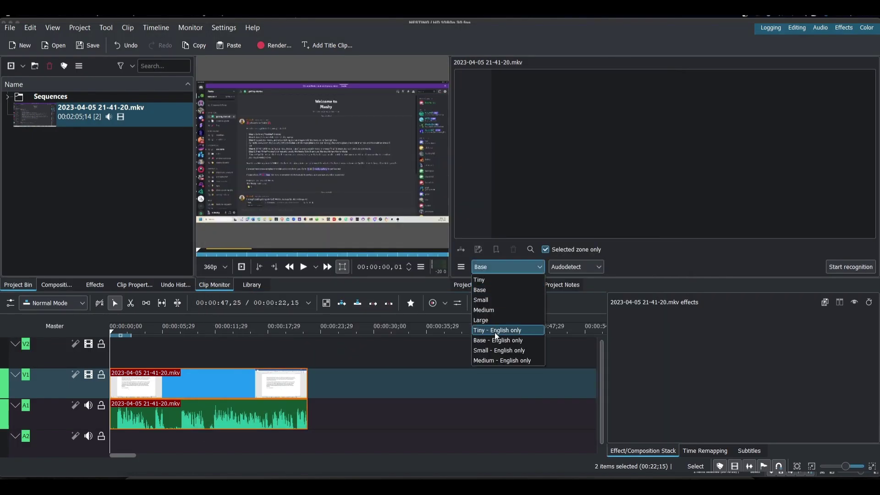
{"action": "left_click", "coordinate": [850, 266]}
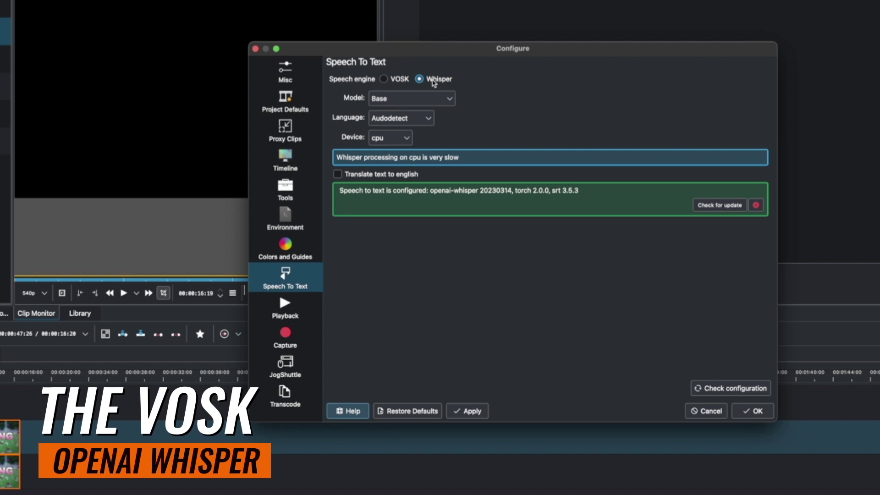
Keep the Whisper model on Base and the language on Autodetect
{"action": "left_click", "coordinate": [394, 99]}
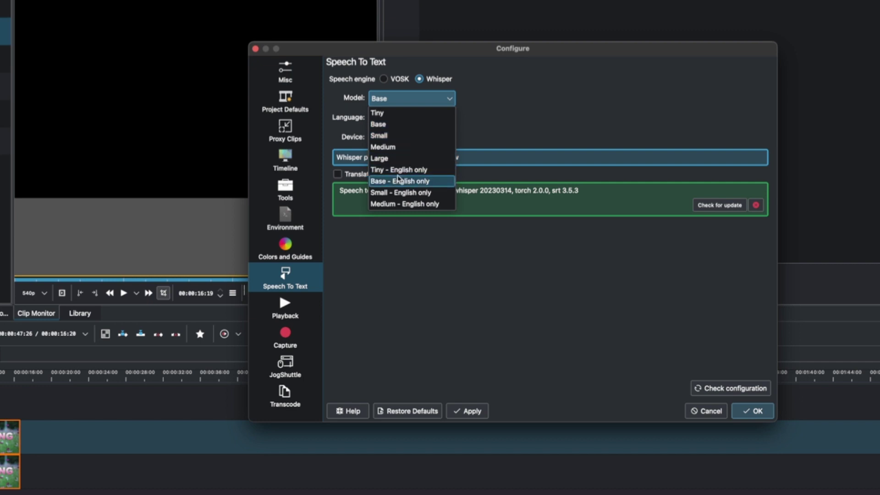
{"action": "left_click", "coordinate": [514, 127]}
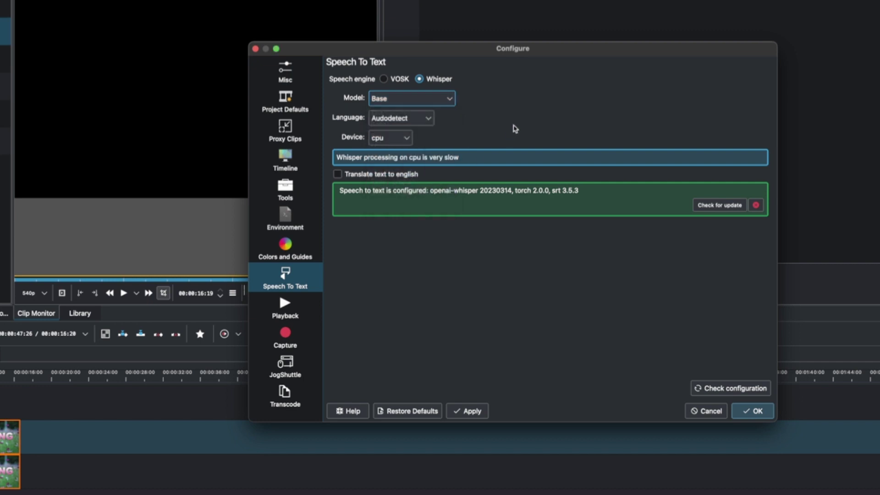
{"action": "left_click", "coordinate": [391, 119]}
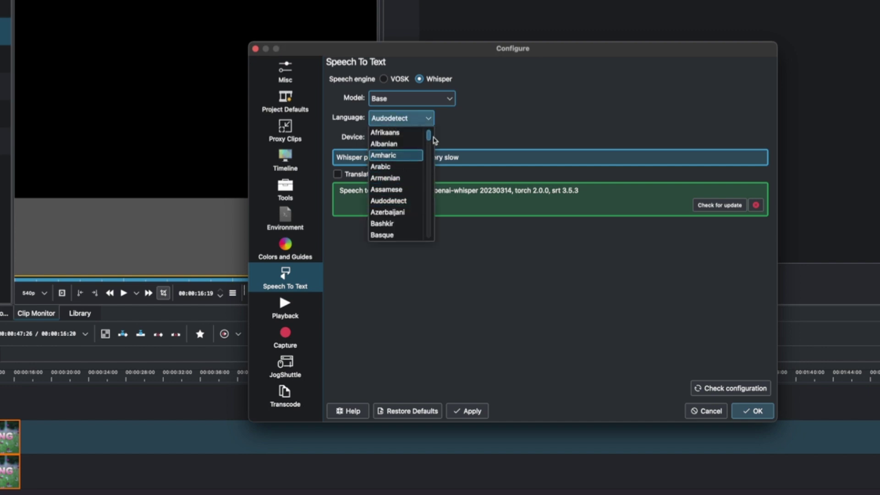
{"action": "left_click_drag", "start_coordinate": [428, 139], "coordinate": [428, 158]}
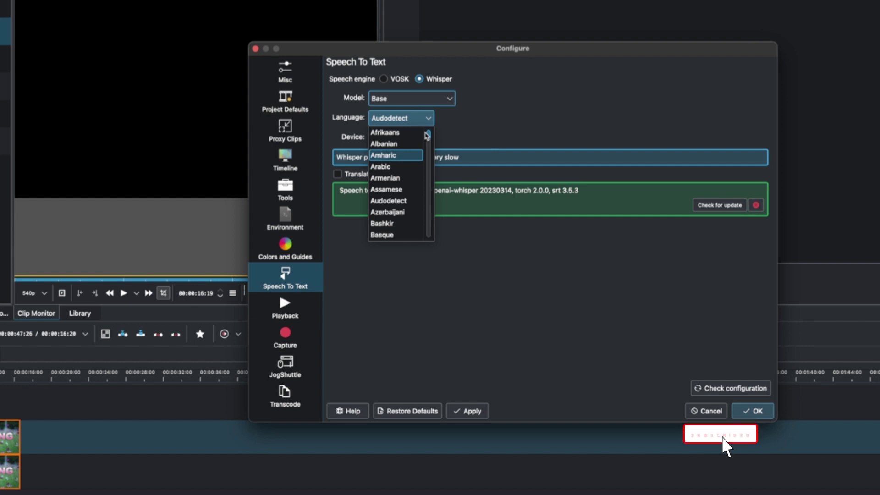
{"action": "left_click", "coordinate": [460, 137]}
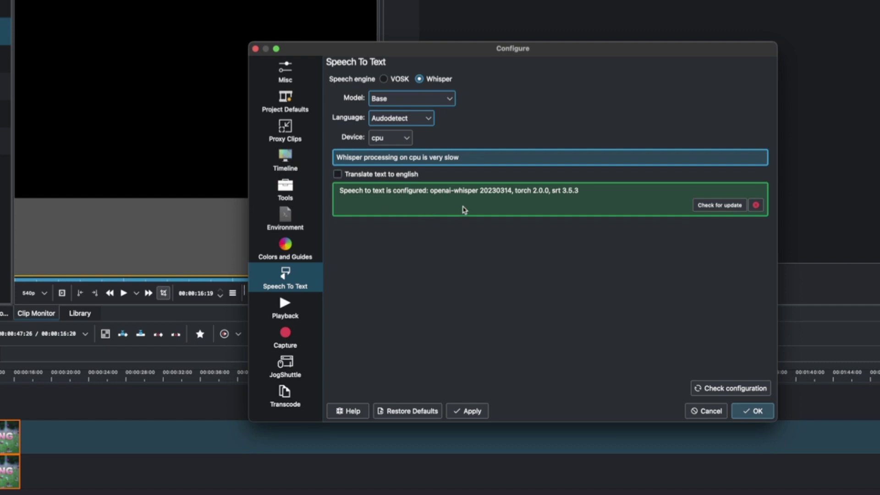
Apply and OK the speech-to-text settings so Whisper modules install
{"action": "left_click", "coordinate": [474, 412]}
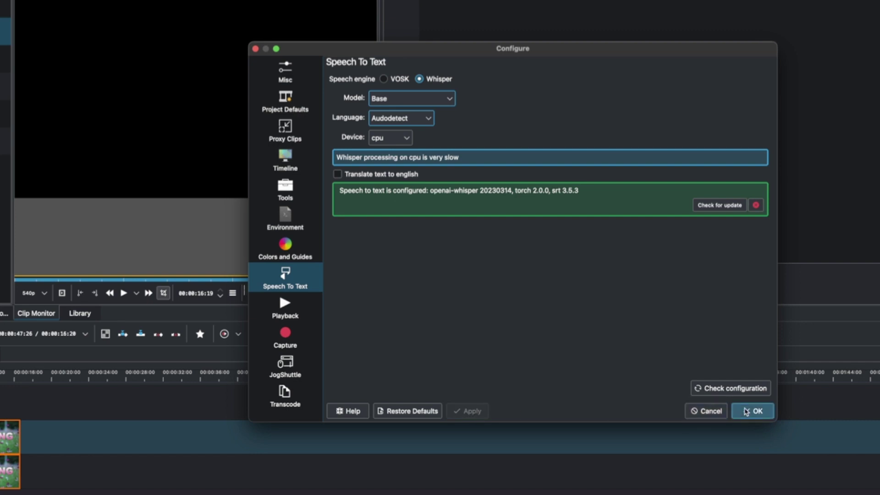
{"action": "left_click", "coordinate": [746, 412]}
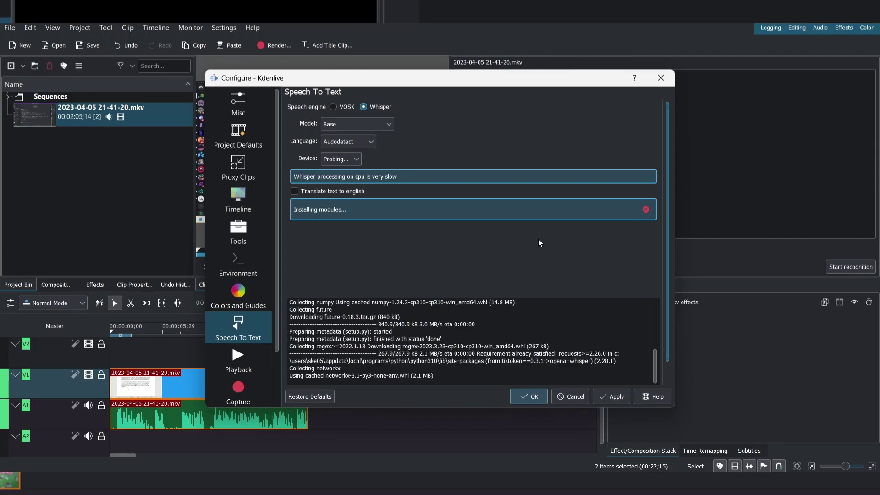